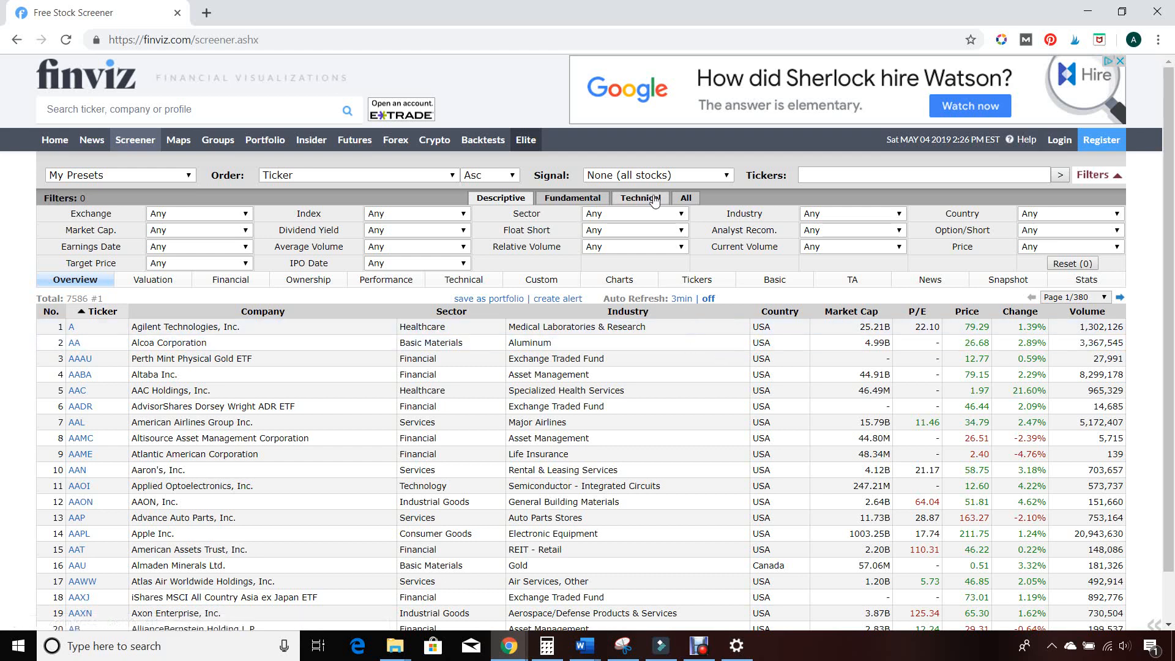
# - Show the complete set of screener filters and dismiss the pop-up advertisement
pyautogui.click(689, 201)
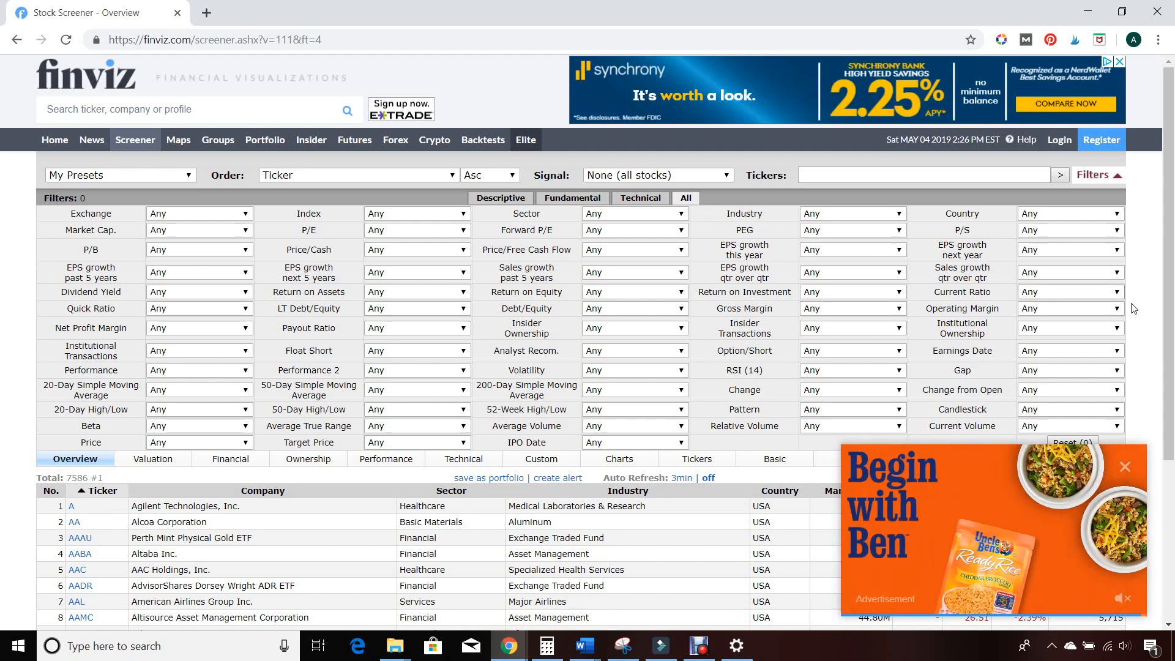
pyautogui.click(1125, 466)
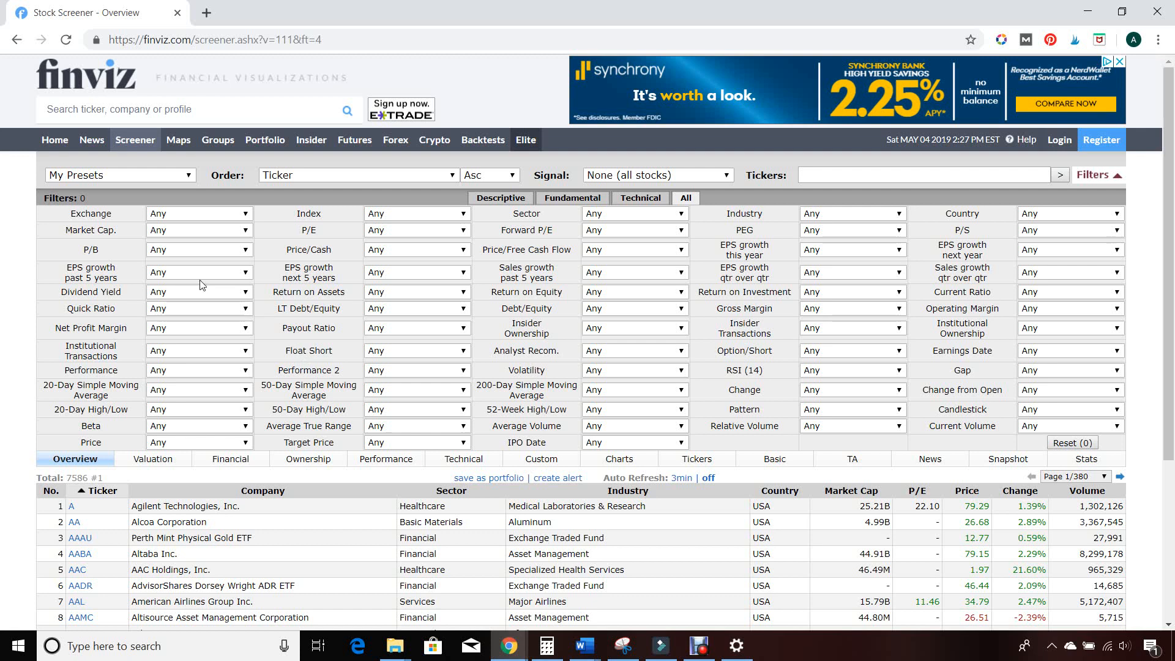
# - Filter the stocks by a P/B of Low (<1), look through the matching companies and dismiss the advertisement
pyautogui.click(225, 253)
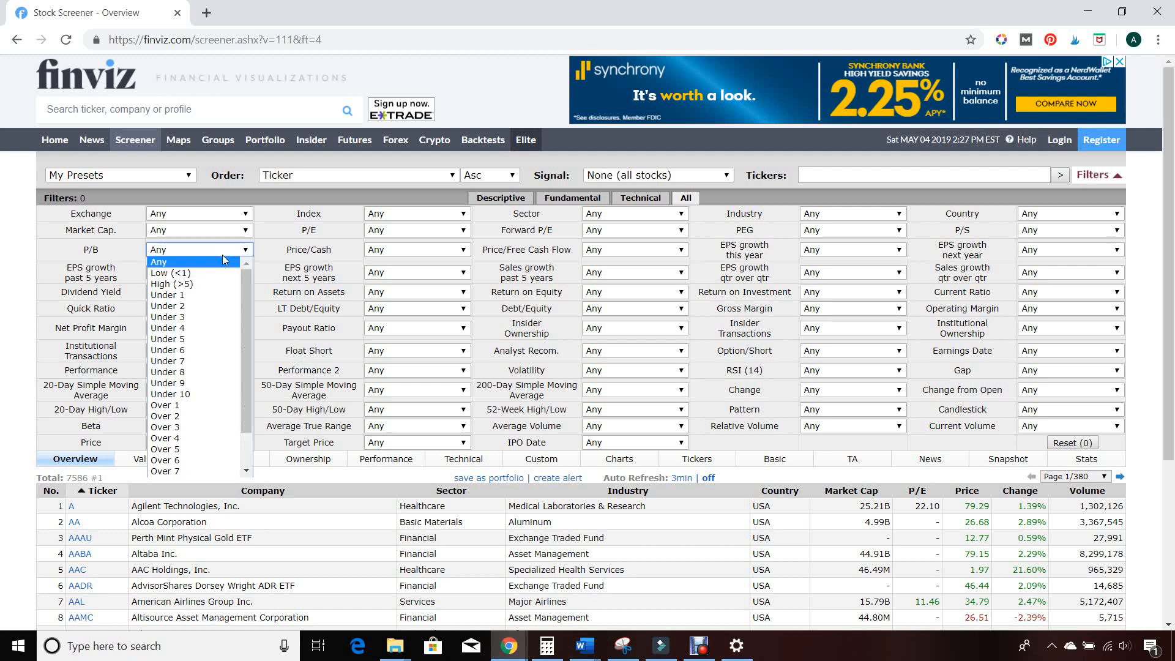
pyautogui.click(216, 274)
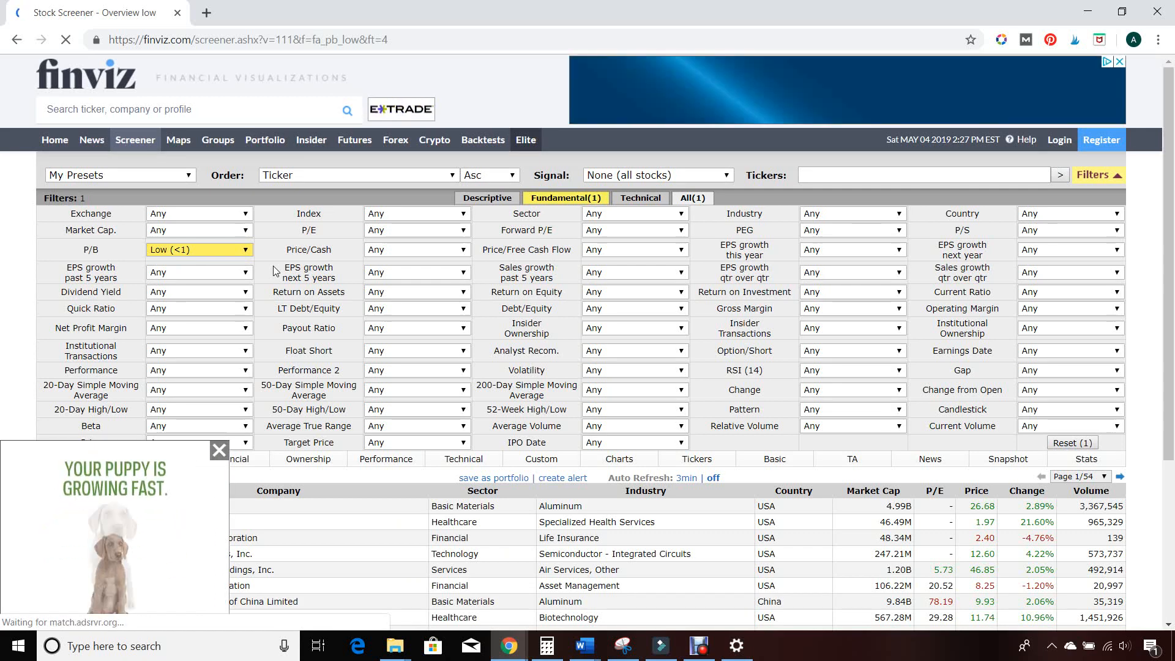
pyautogui.scroll(-1, 283, 361)
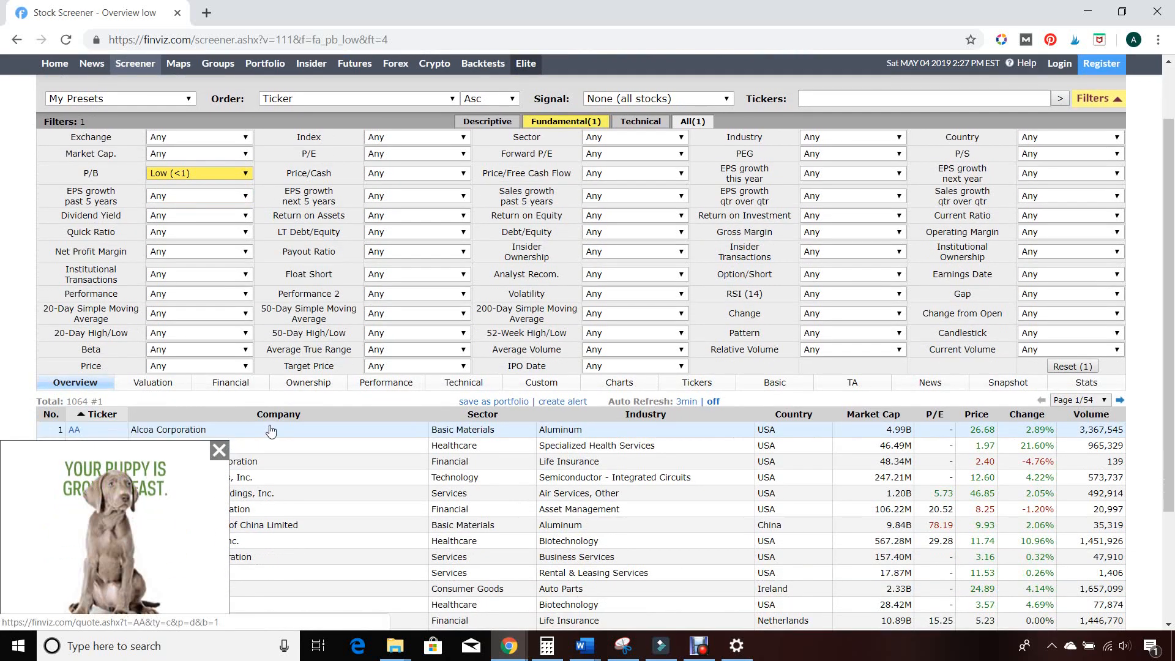
pyautogui.scroll(-2, 358, 396)
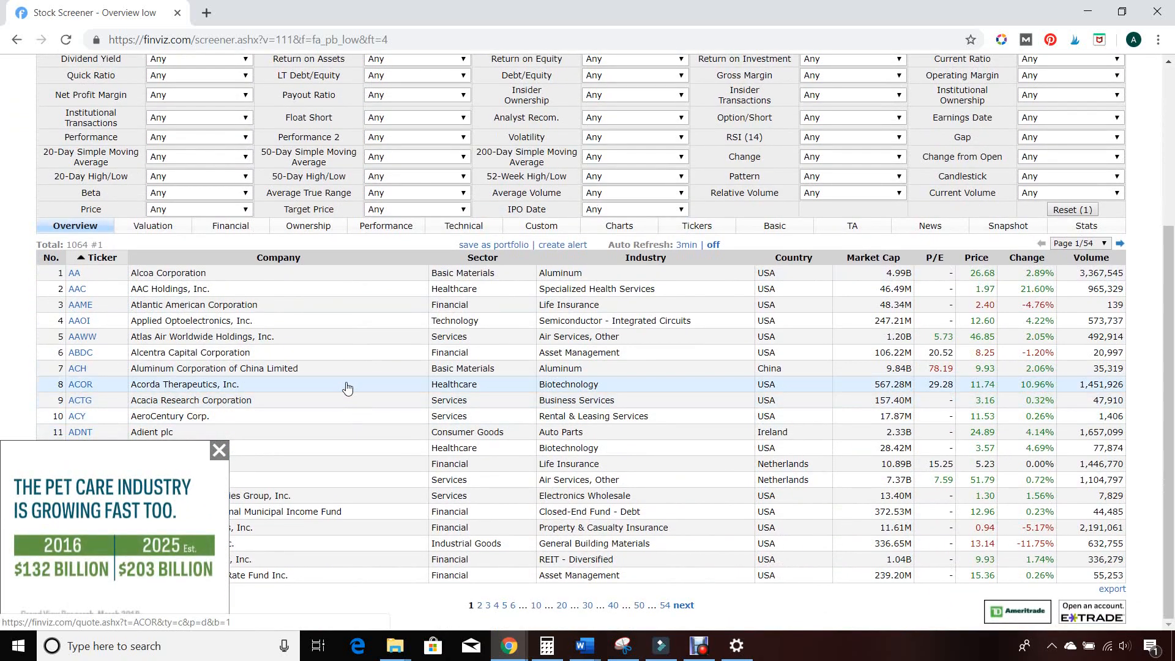
pyautogui.scroll(3, 347, 387)
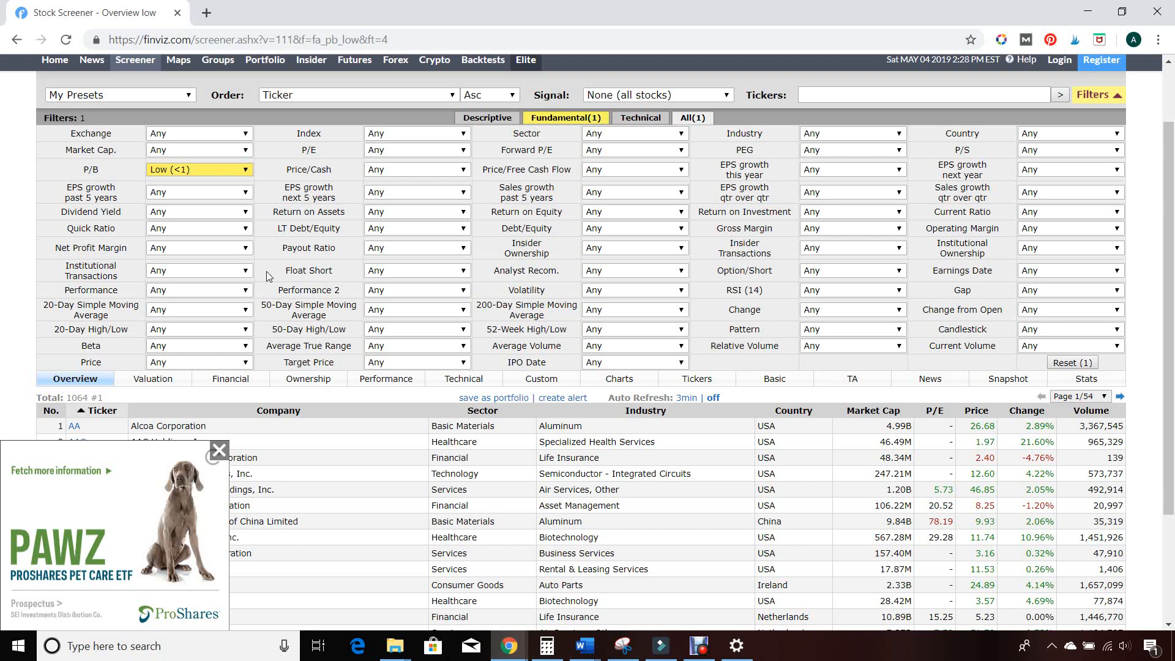
pyautogui.click(218, 452)
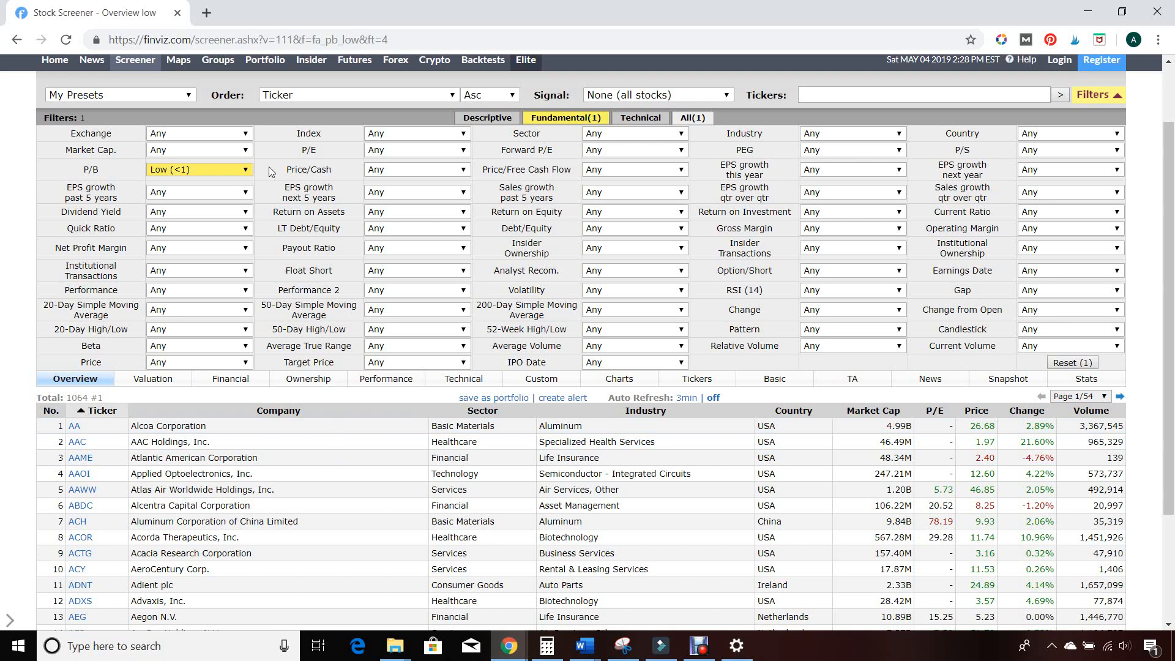
pyautogui.click(229, 132)
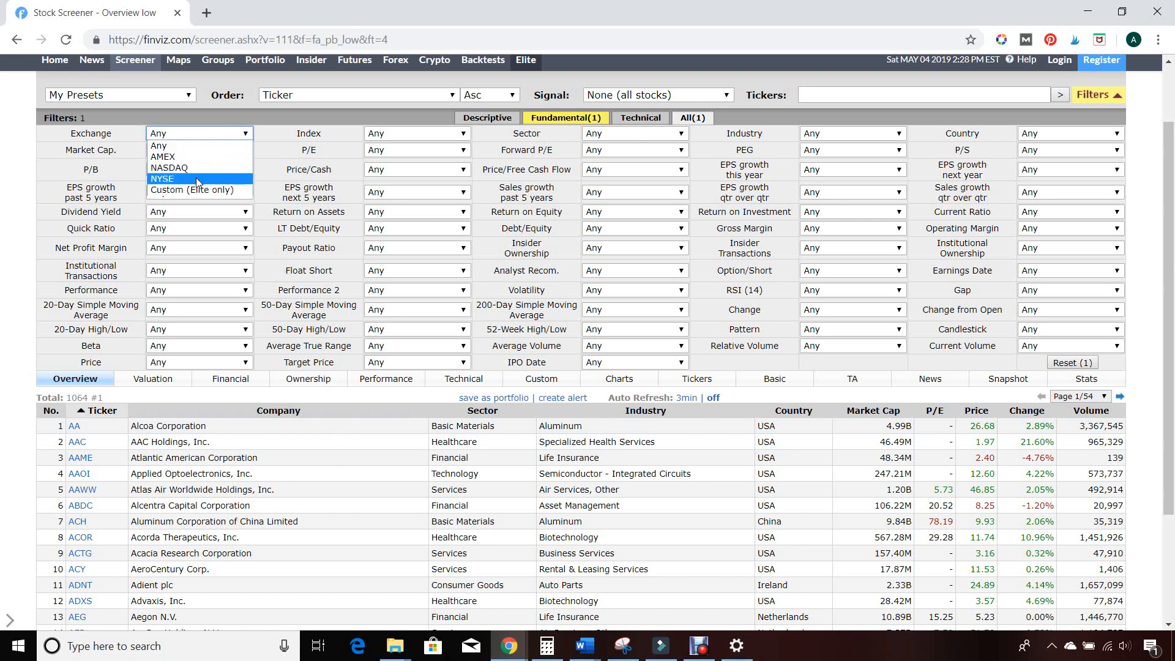
pyautogui.click(2, 254)
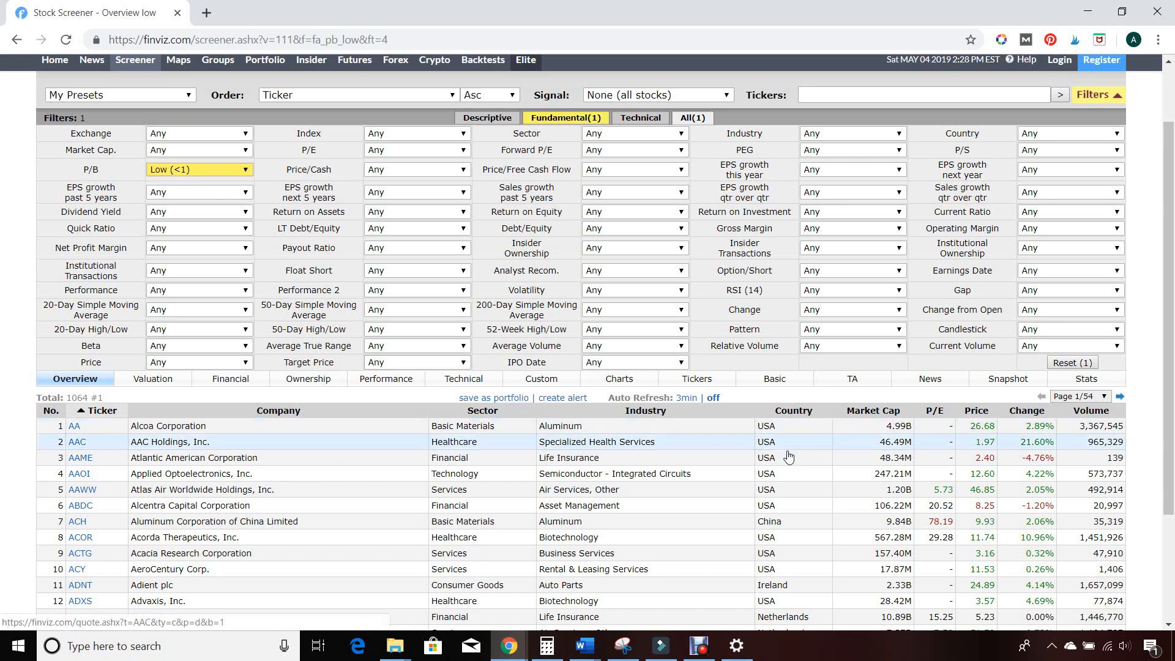
pyautogui.scroll(-1, 788, 480)
pyautogui.scroll(-1, 788, 481)
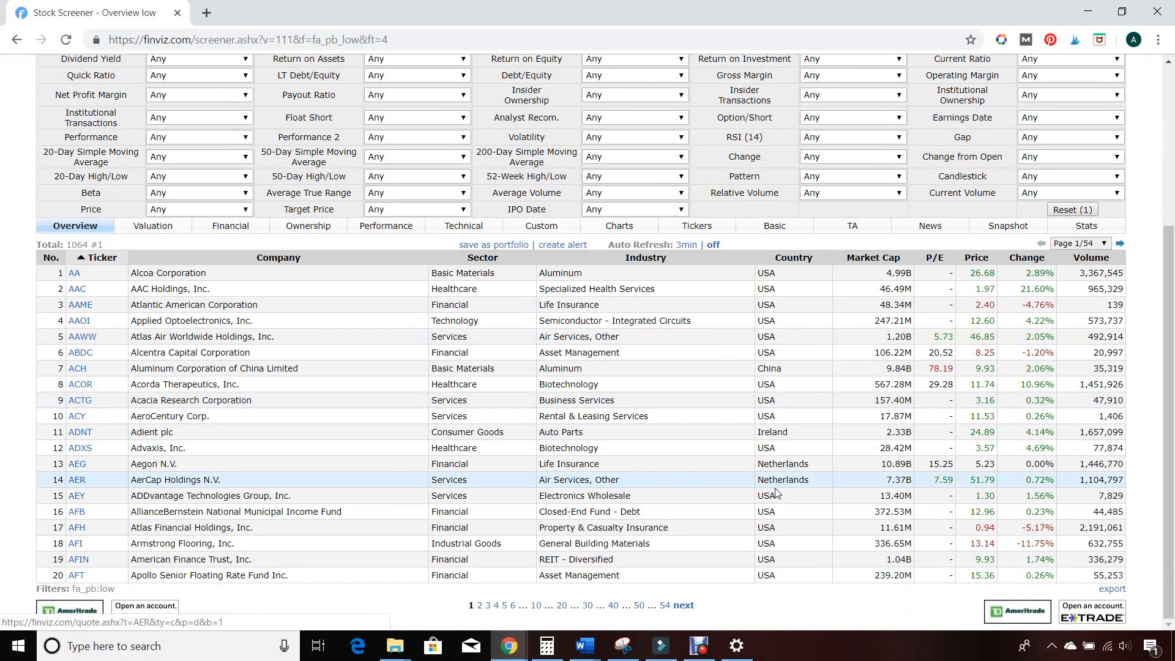
pyautogui.scroll(2, 759, 511)
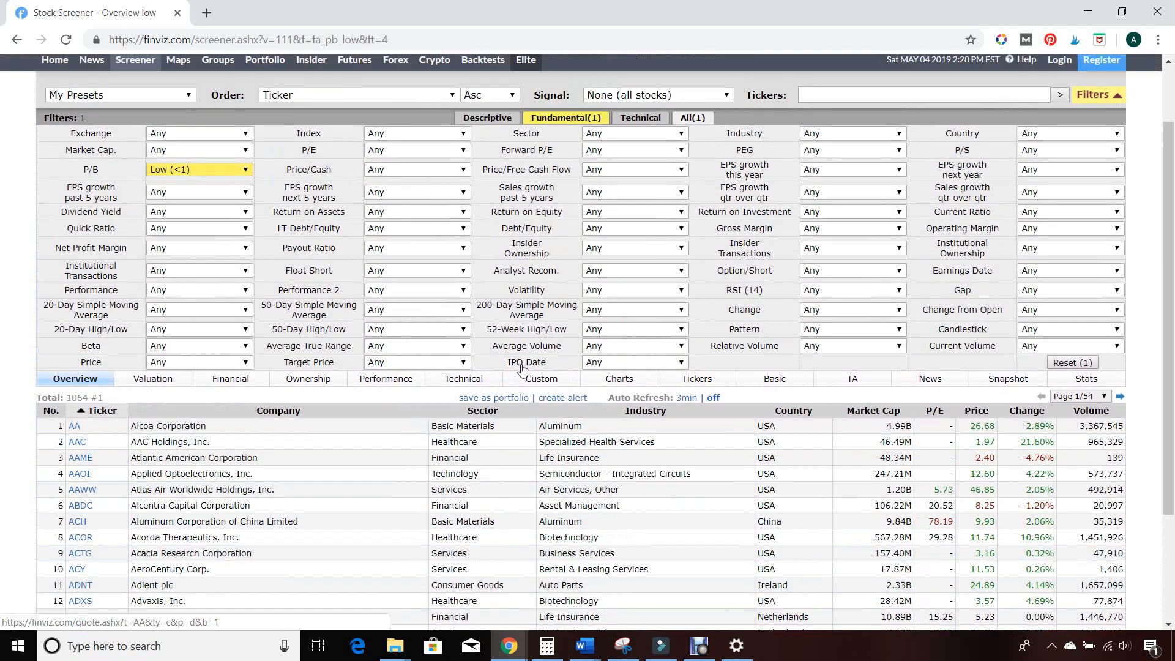
# - Set the P/B filter to Under 1 and look through the matching companies
pyautogui.click(236, 174)
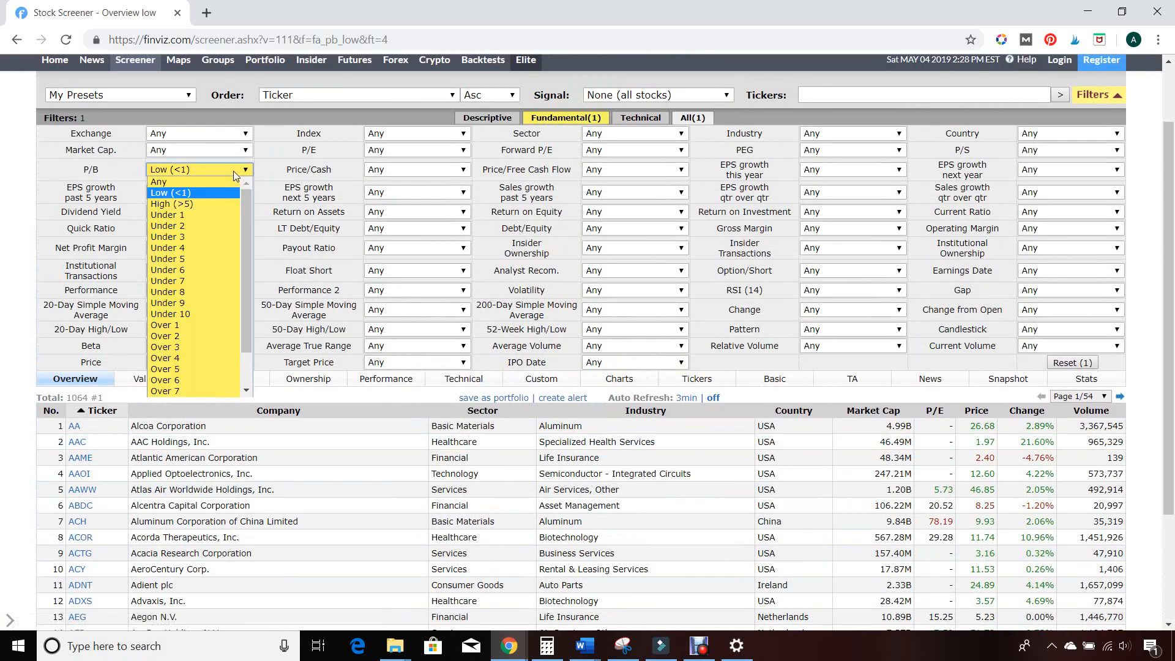
pyautogui.click(207, 215)
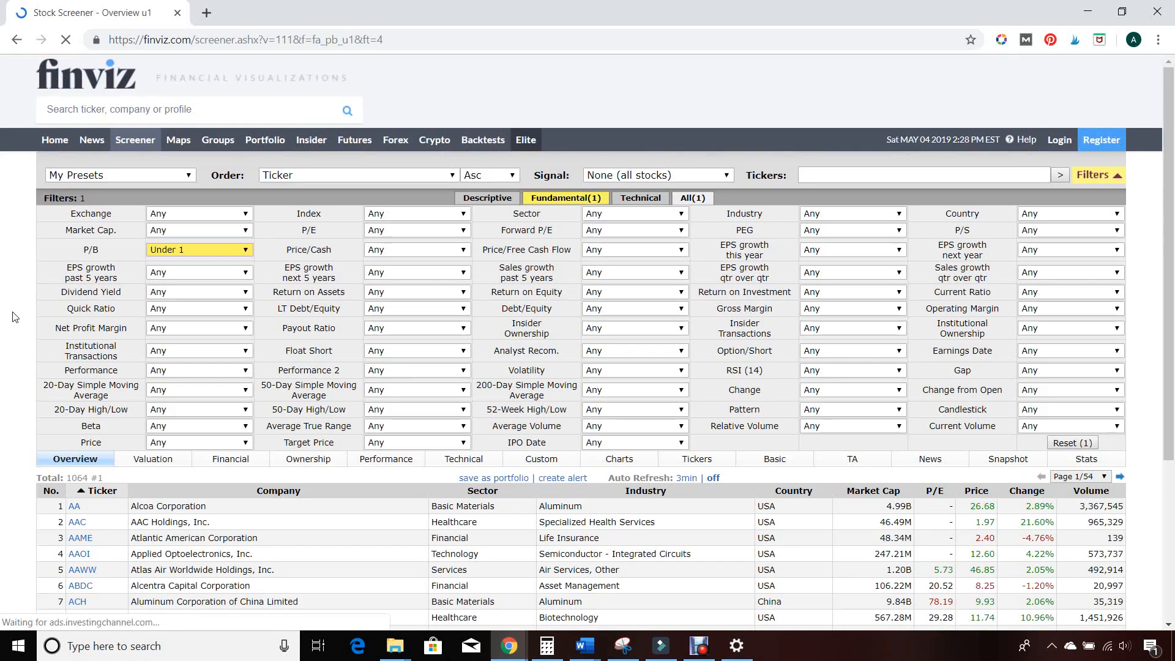
pyautogui.scroll(-2, 69, 346)
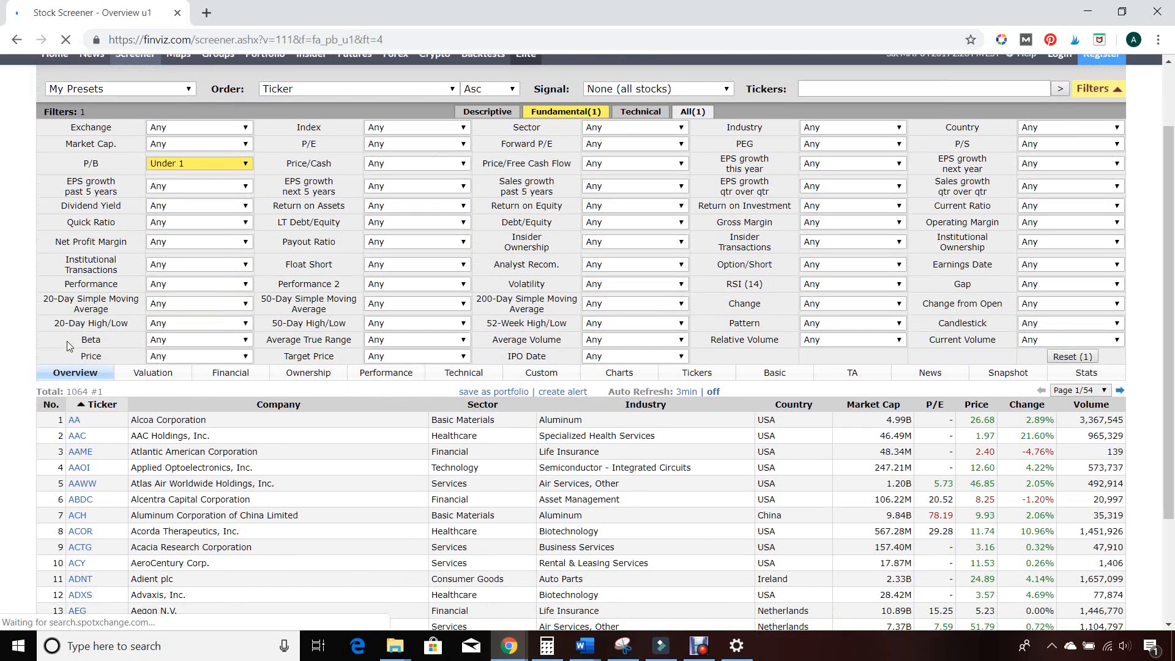
pyautogui.scroll(-1, 69, 346)
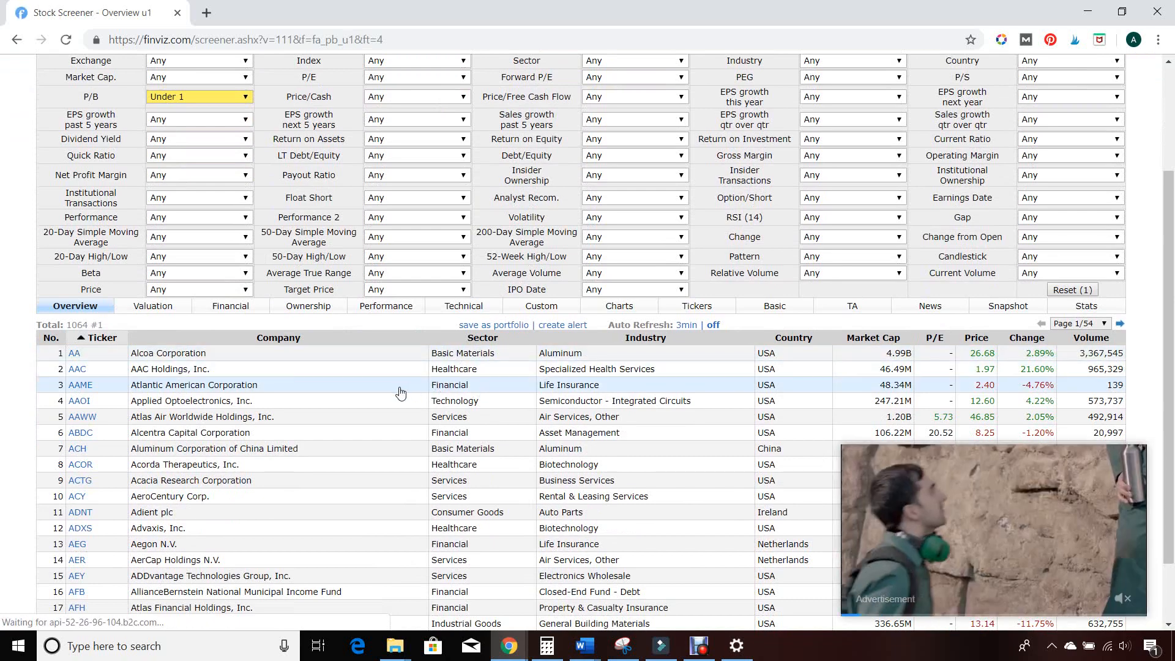
pyautogui.scroll(-1, 401, 393)
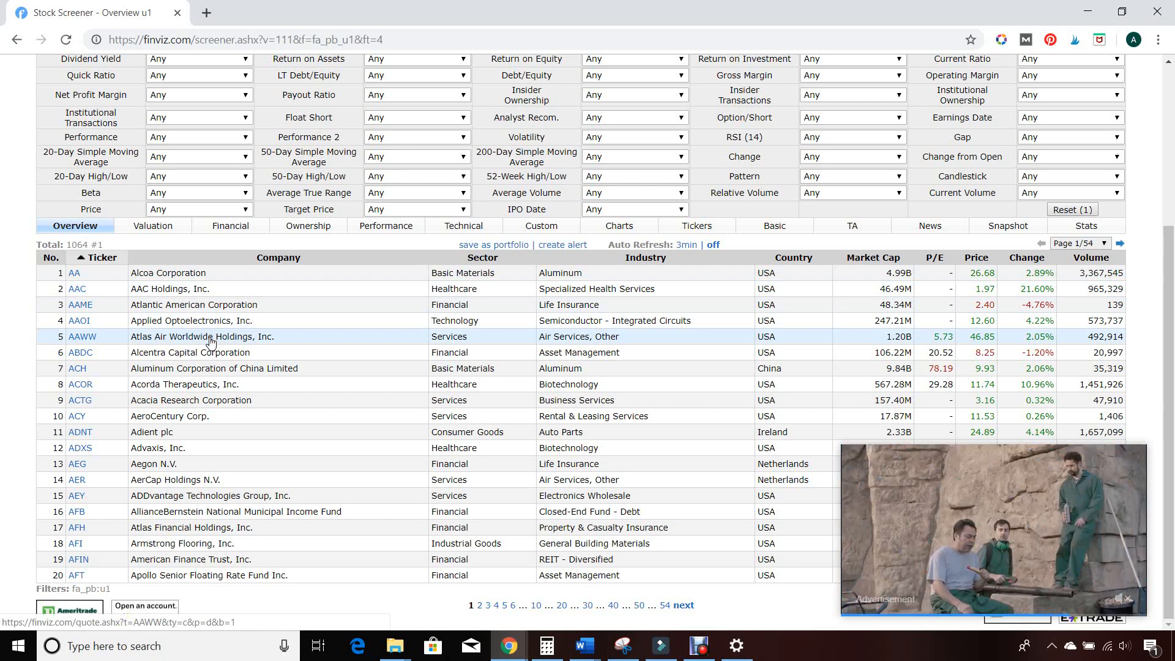
pyautogui.scroll(3, 333, 344)
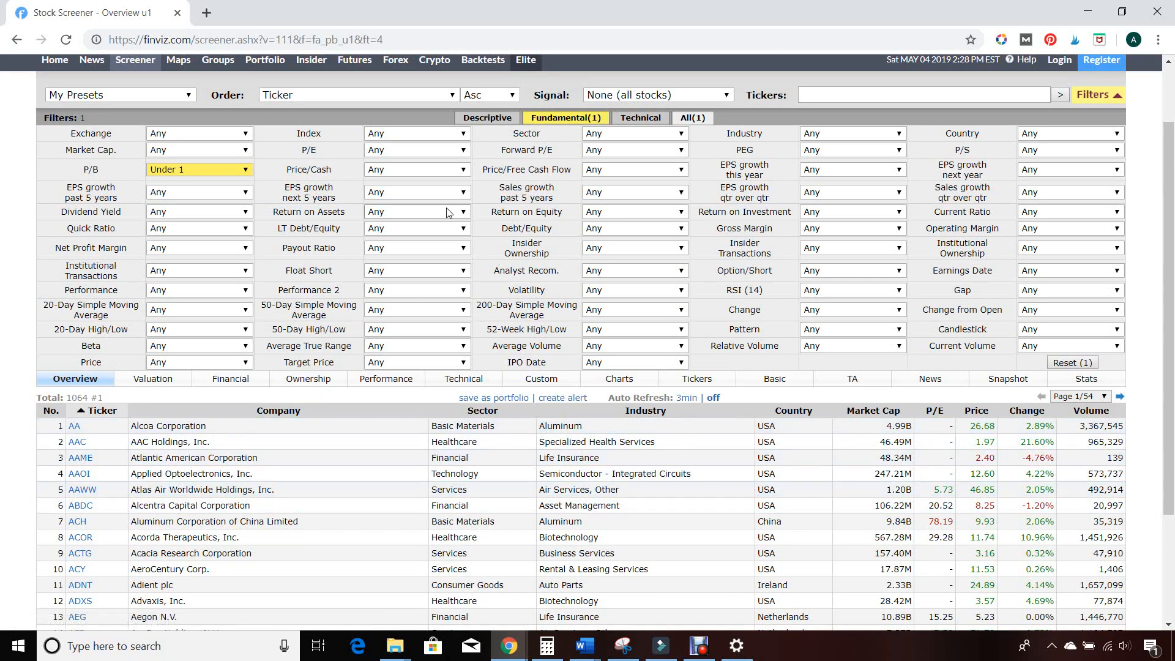
# - Set the Net Profit Margin filter to Positive (>0%) and look through the matching companies
pyautogui.click(450, 228)
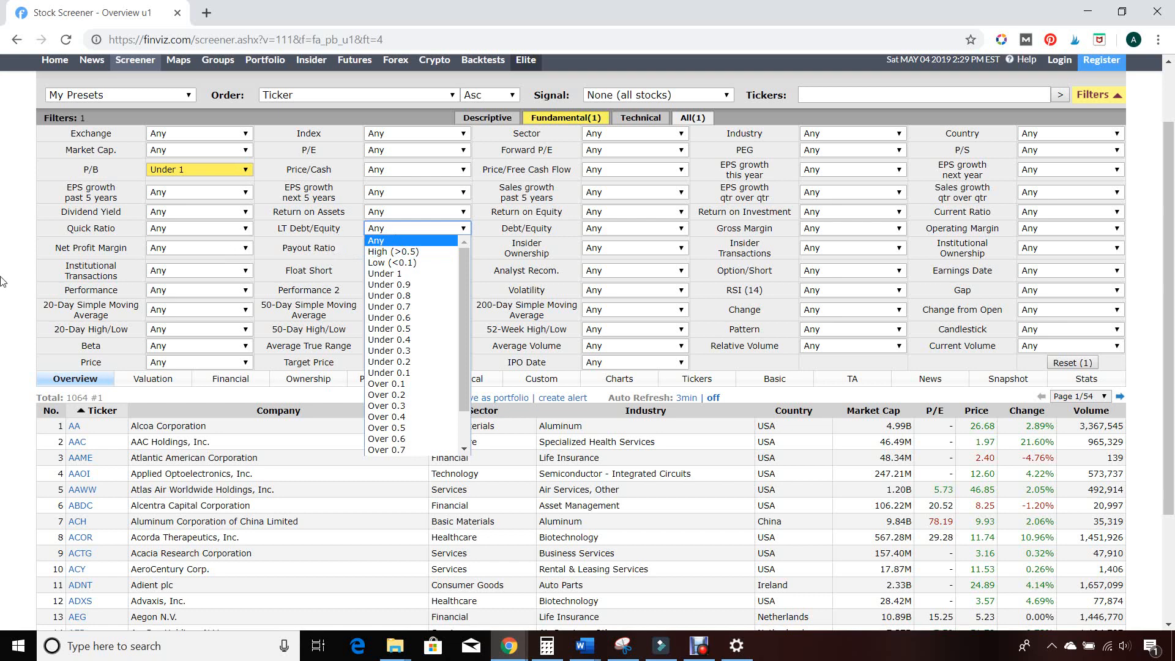
pyautogui.click(24, 264)
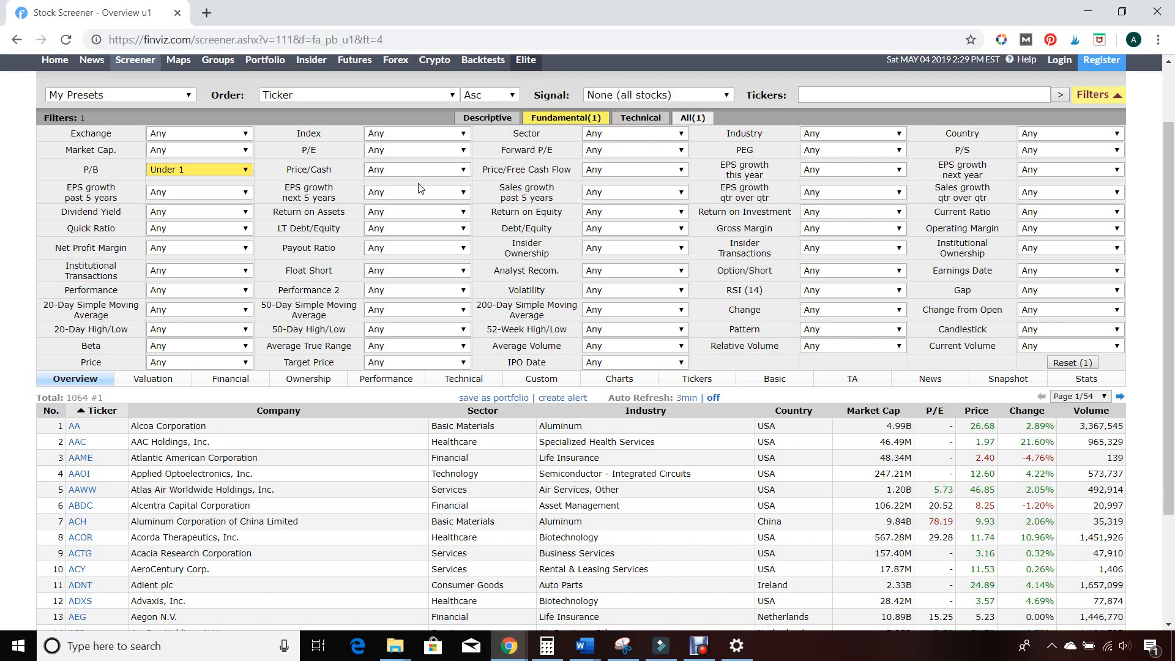
pyautogui.click(212, 249)
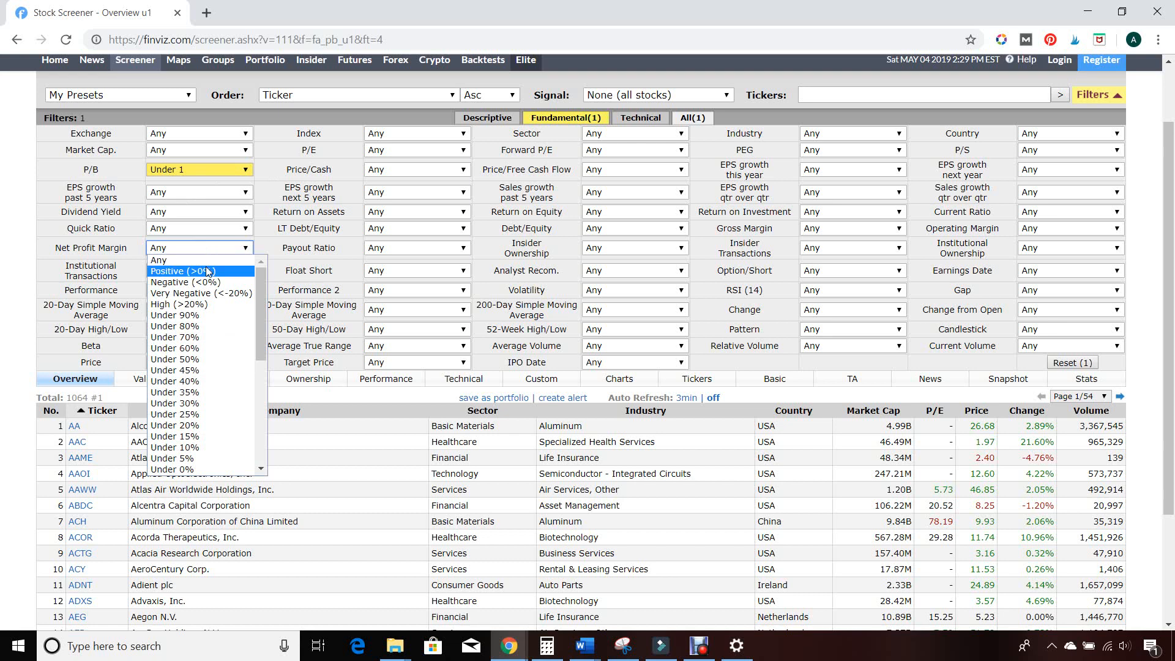
pyautogui.click(207, 271)
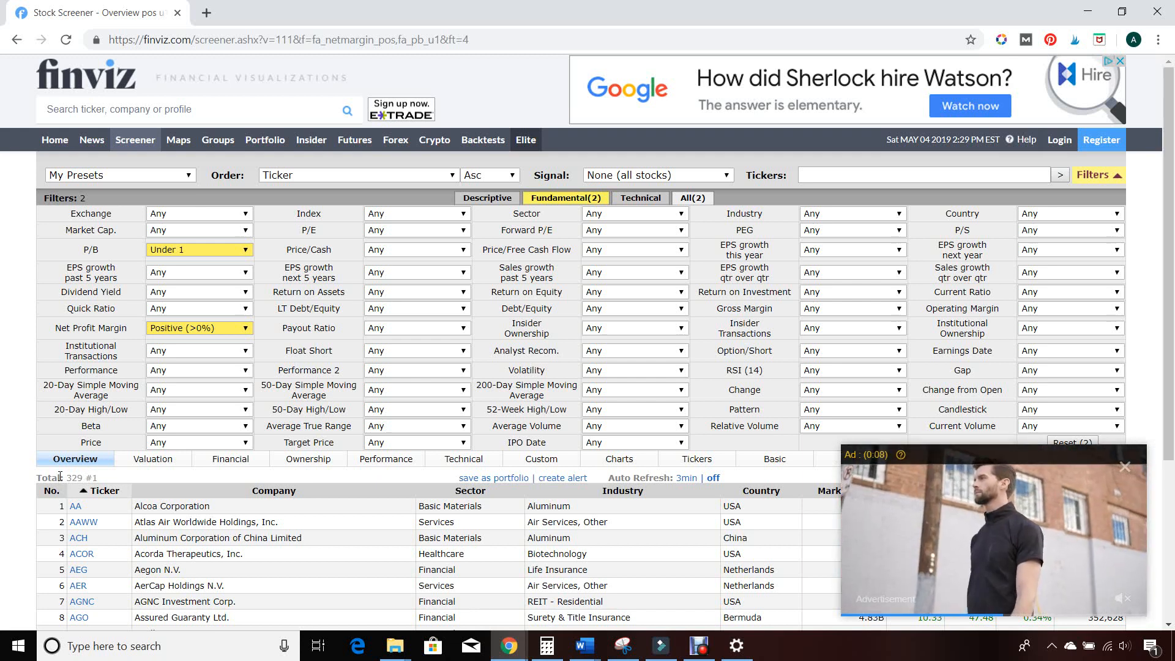
pyautogui.scroll(-3, 480, 465)
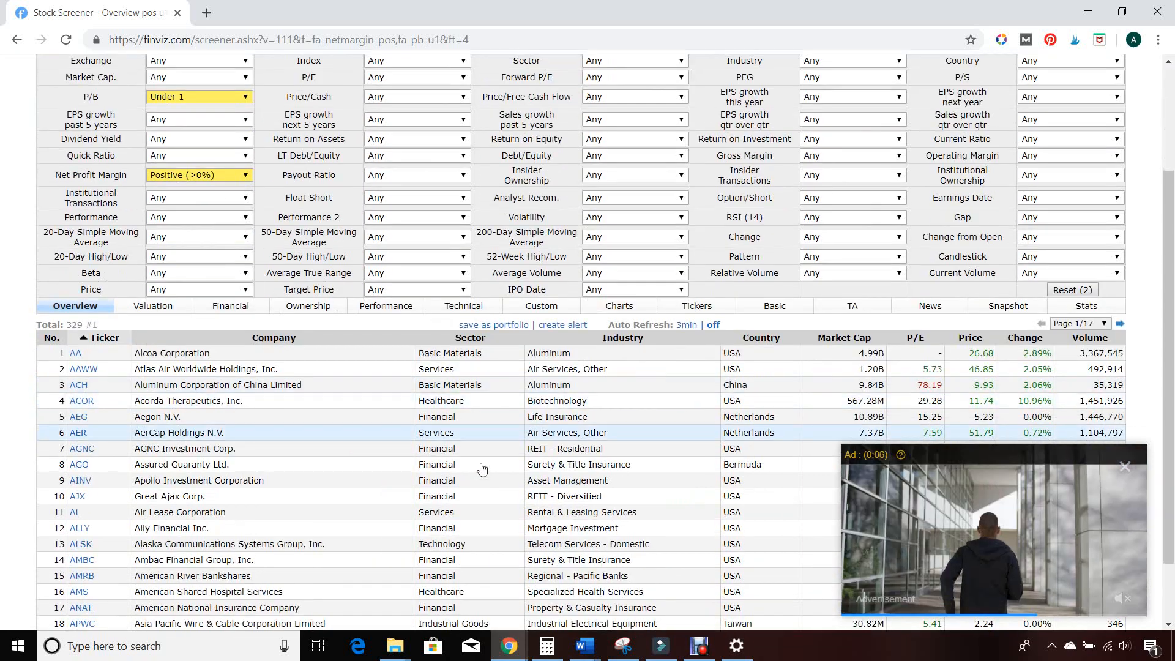
pyautogui.scroll(-1, 568, 385)
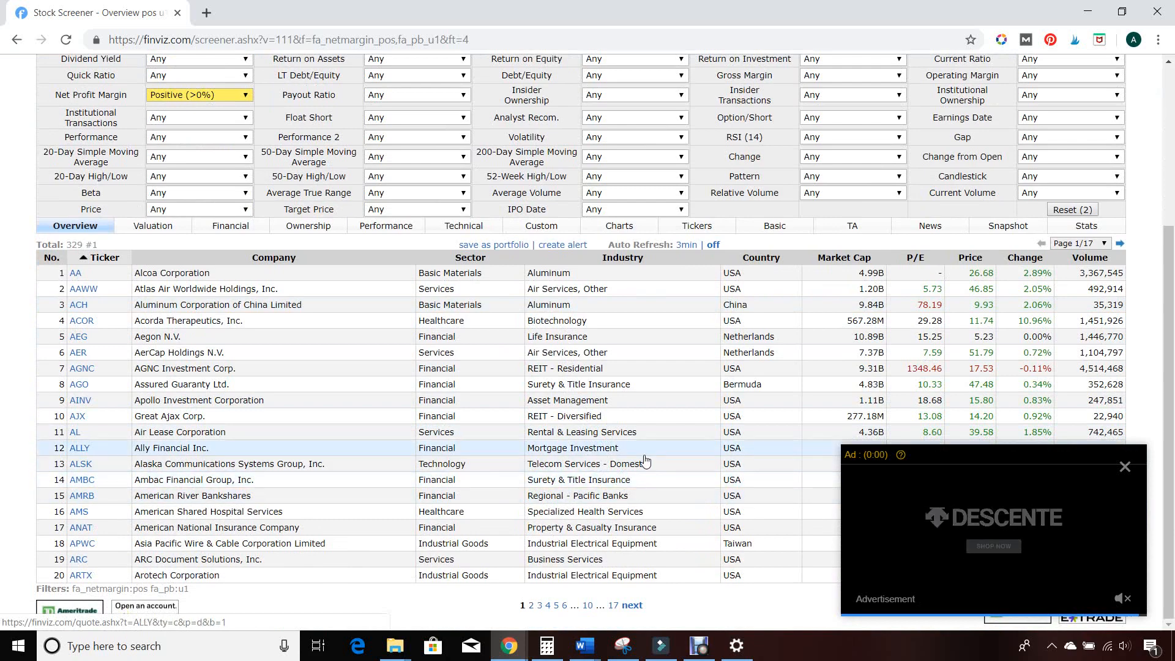
pyautogui.scroll(3, 643, 458)
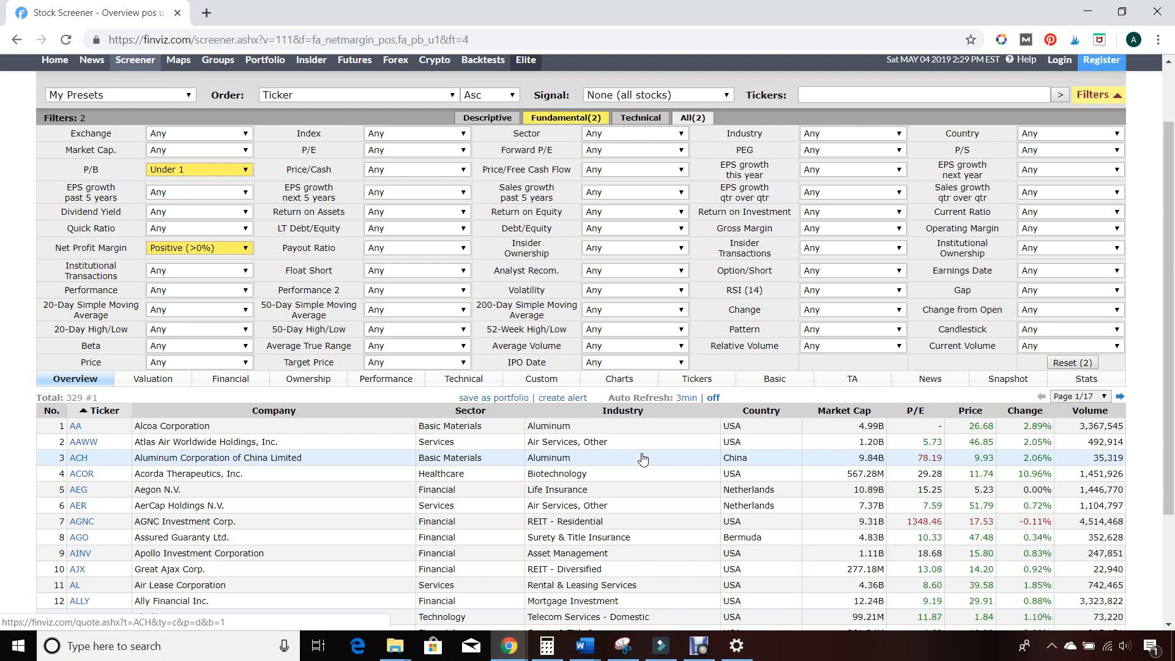
pyautogui.scroll(-3, 659, 447)
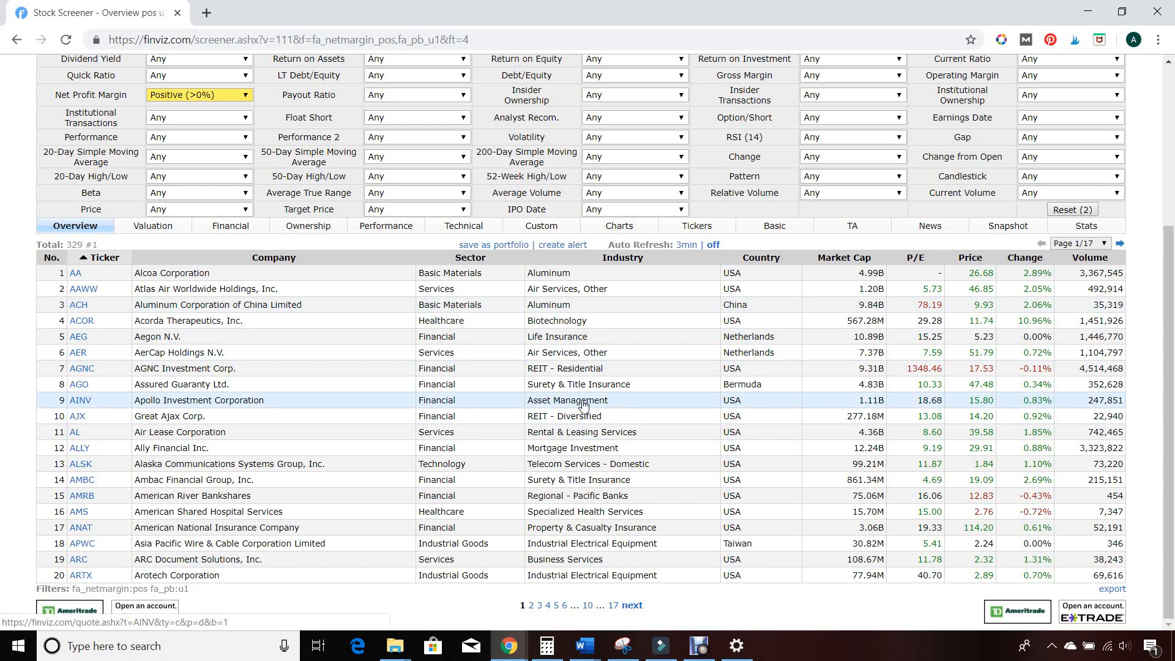
pyautogui.scroll(2, 581, 404)
pyautogui.scroll(2, 435, 383)
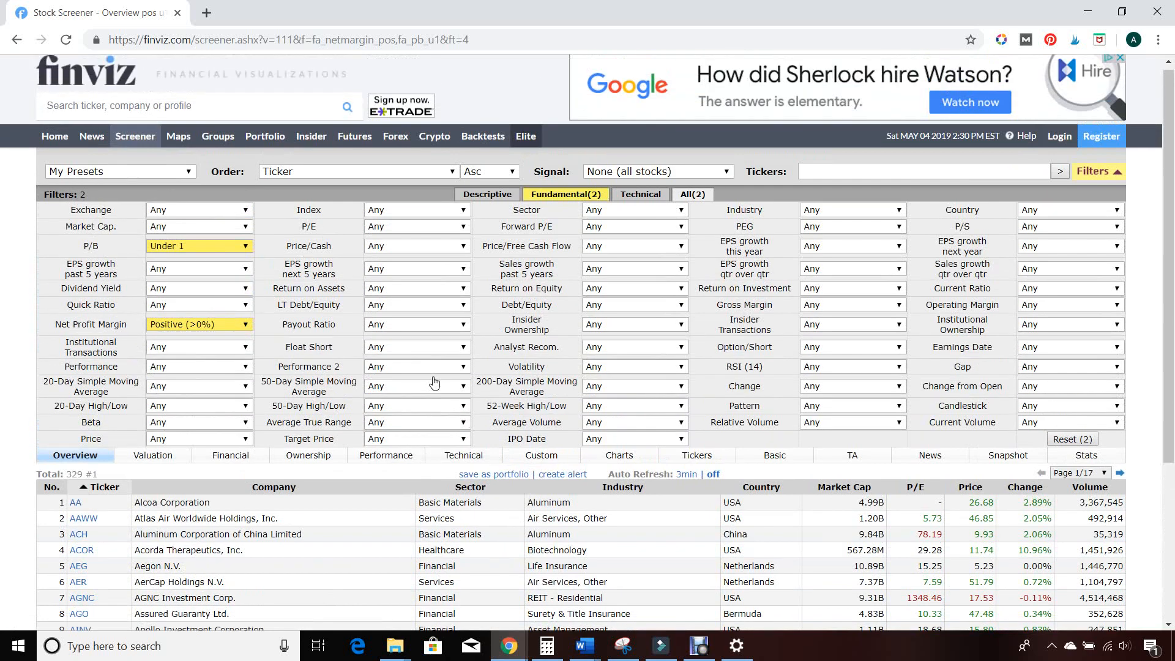
# - Reset the P/B and Net Profit Margin filters to Any
pyautogui.click(215, 245)
pyautogui.click(198, 257)
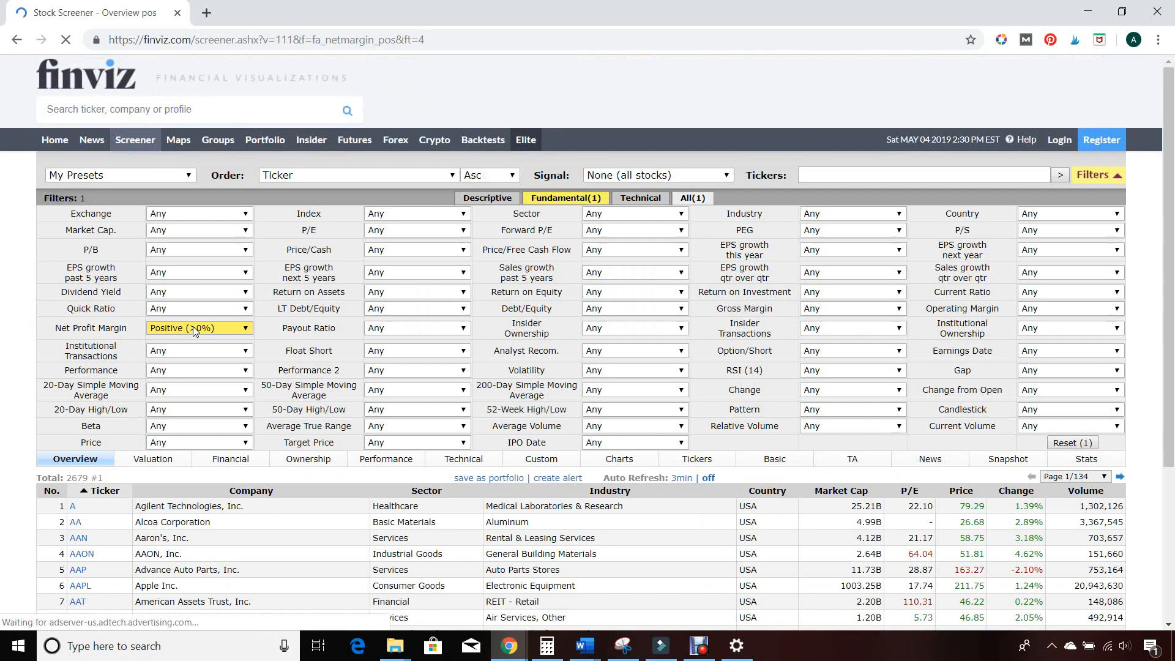
pyautogui.click(190, 331)
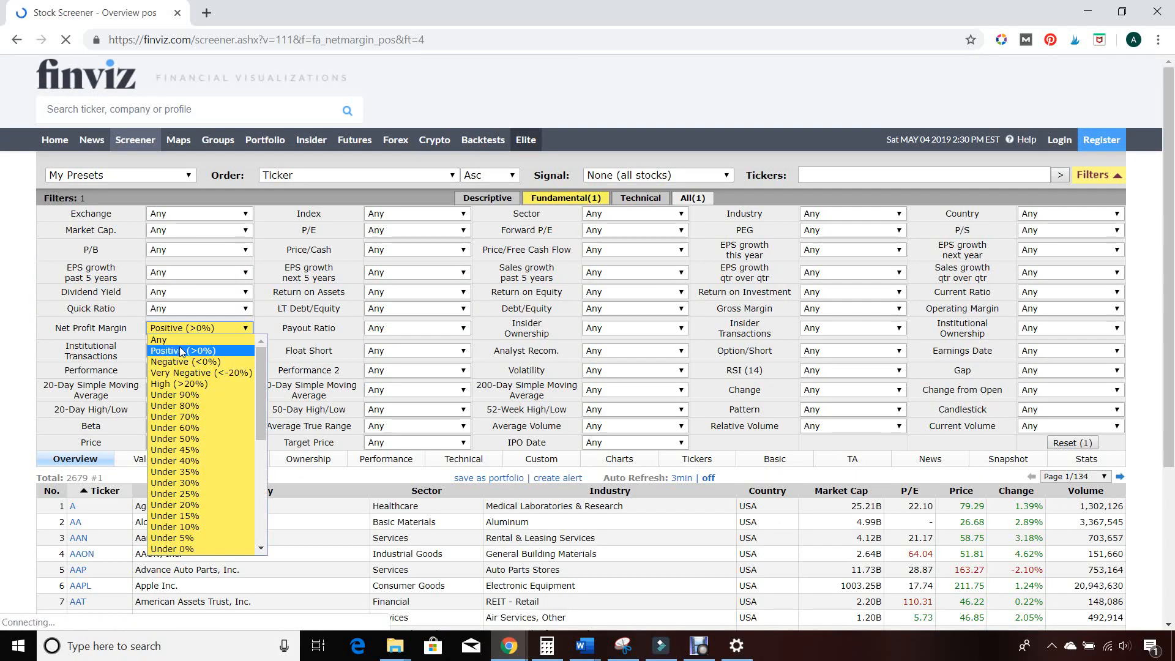
pyautogui.click(183, 340)
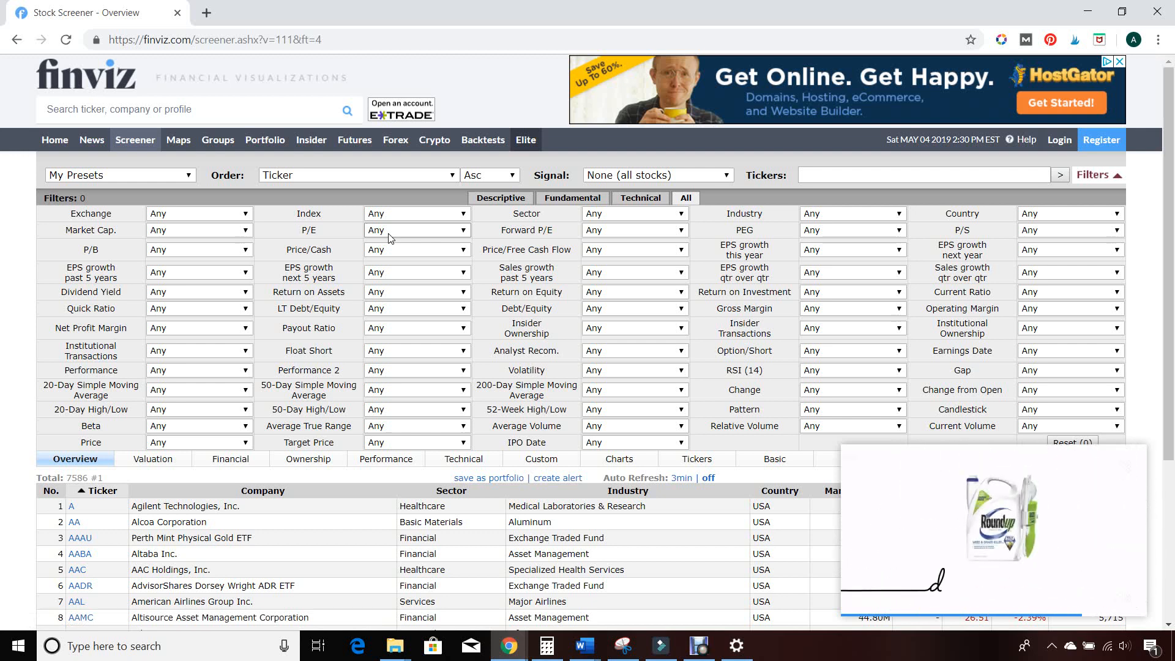
# - Filter the stocks by a P/E of Under 15 and a market cap of Mid ($2bln to $10bln)
pyautogui.click(389, 236)
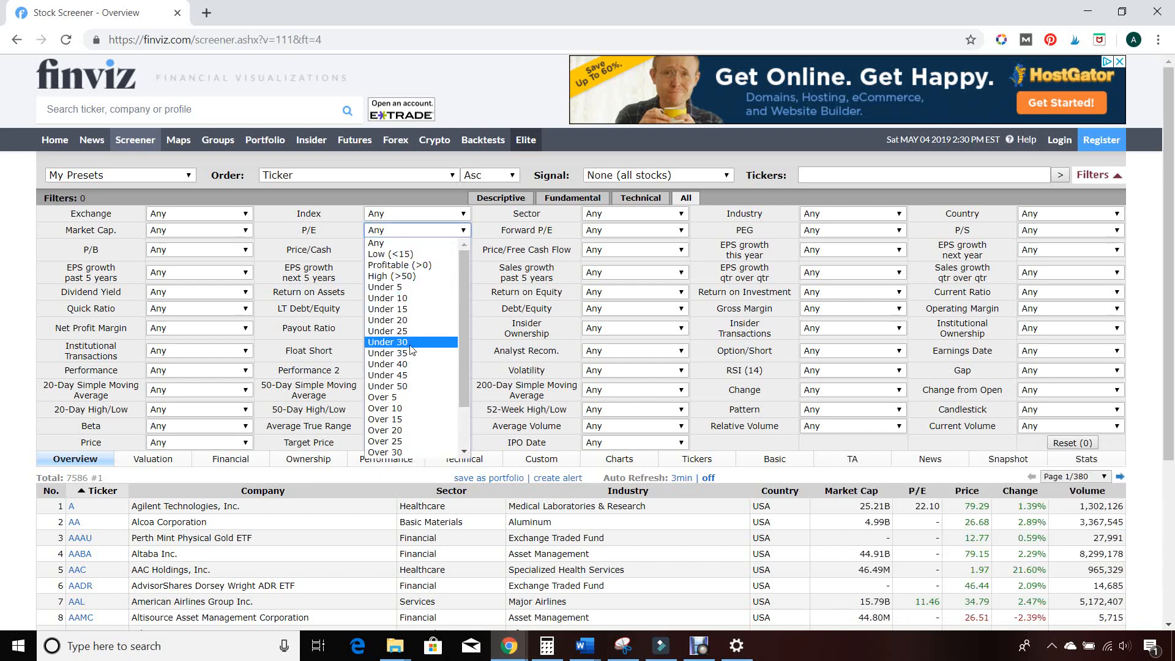
pyautogui.click(425, 309)
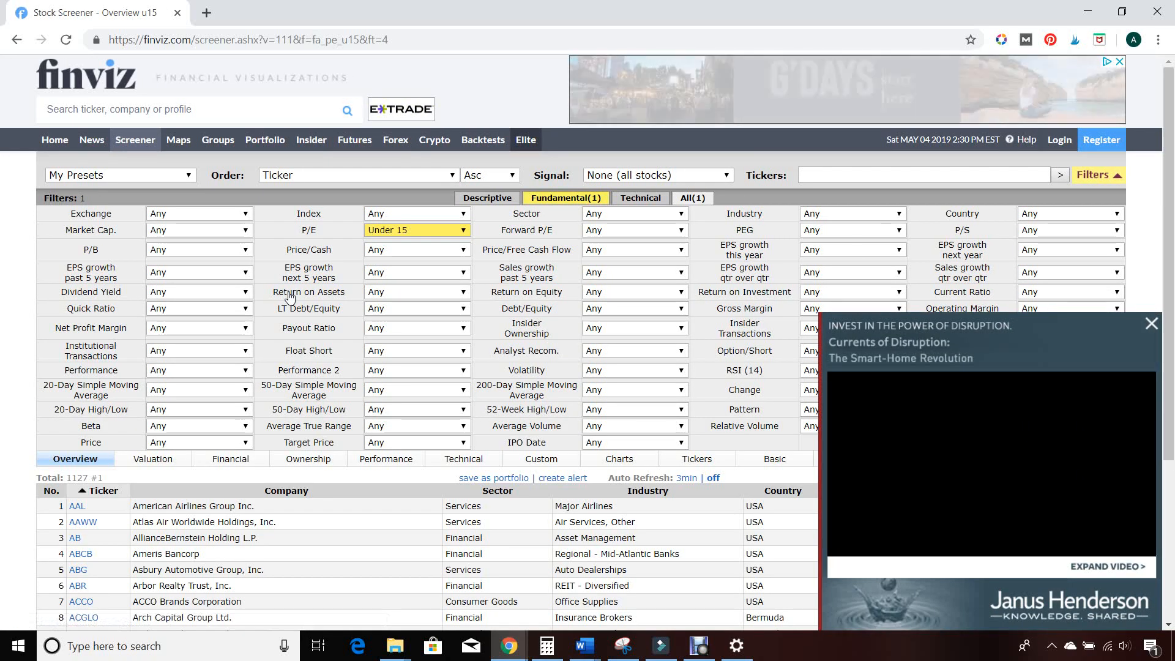
pyautogui.click(1152, 325)
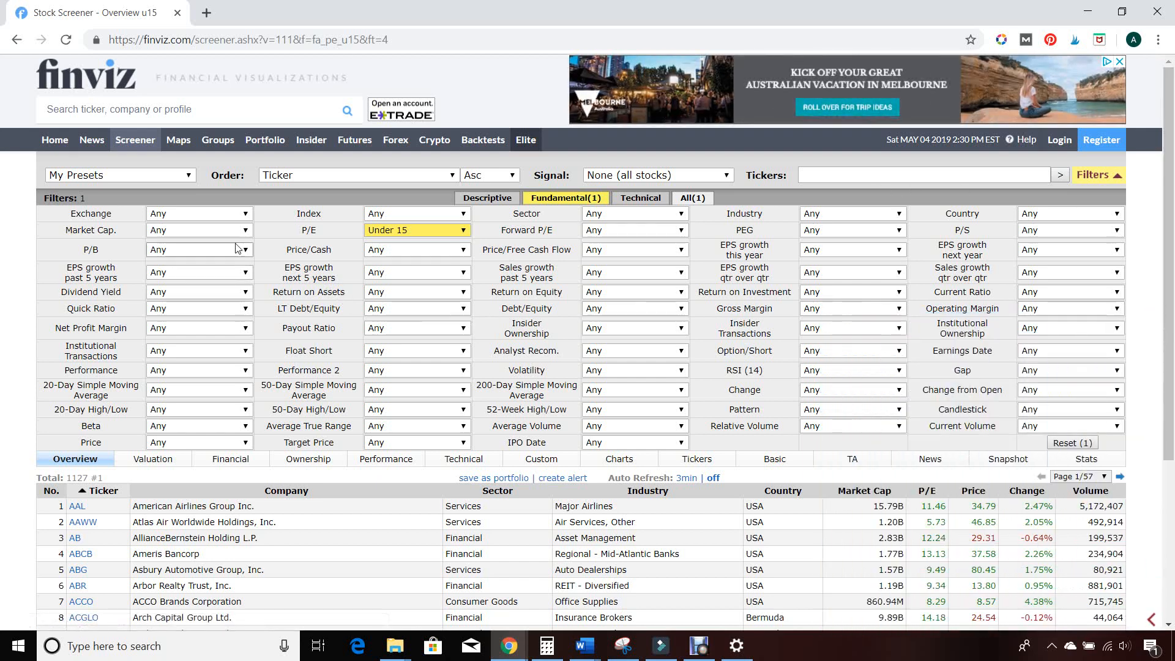
pyautogui.click(190, 231)
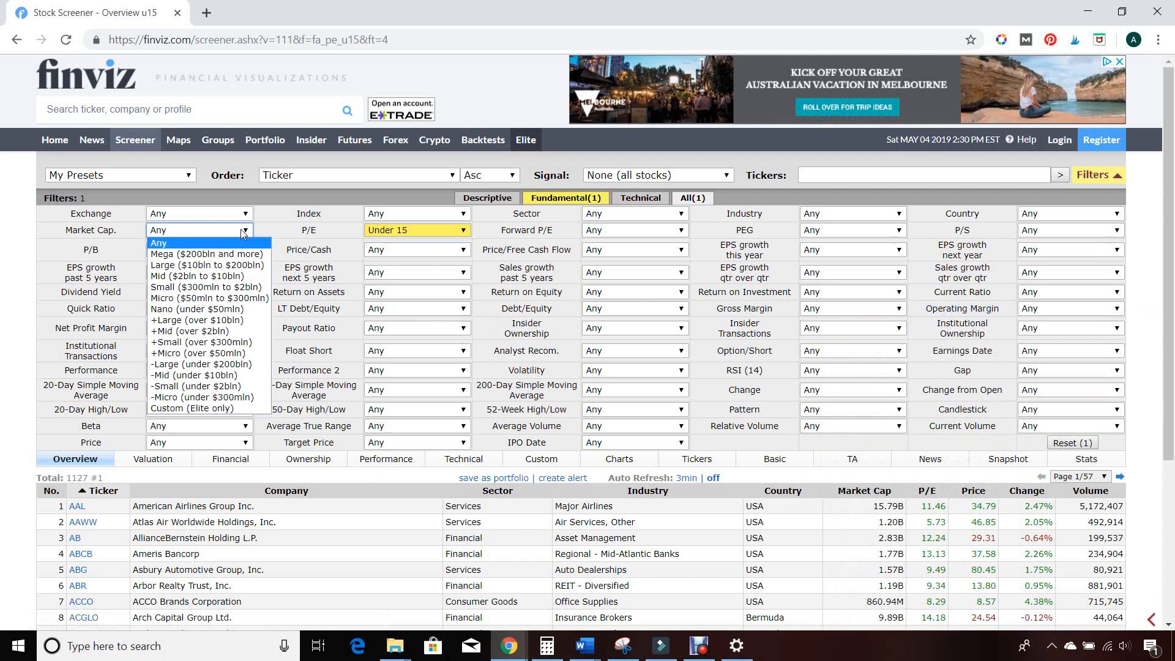
pyautogui.click(226, 278)
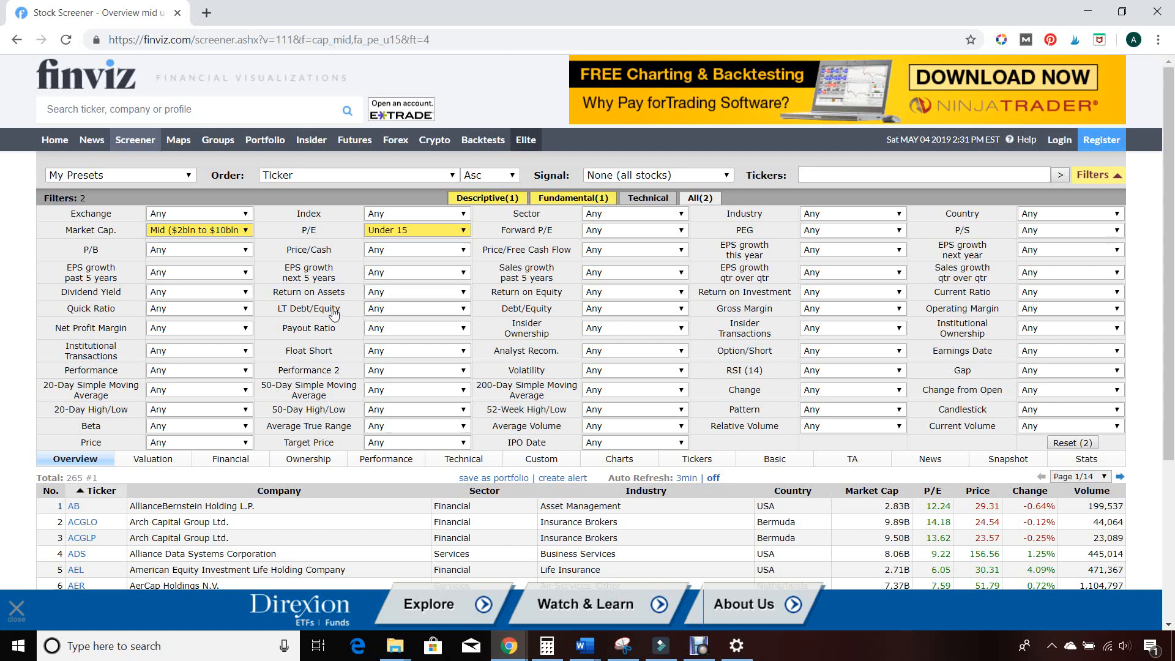
# - Set the Return on Equity filter to Over +15%
pyautogui.click(609, 296)
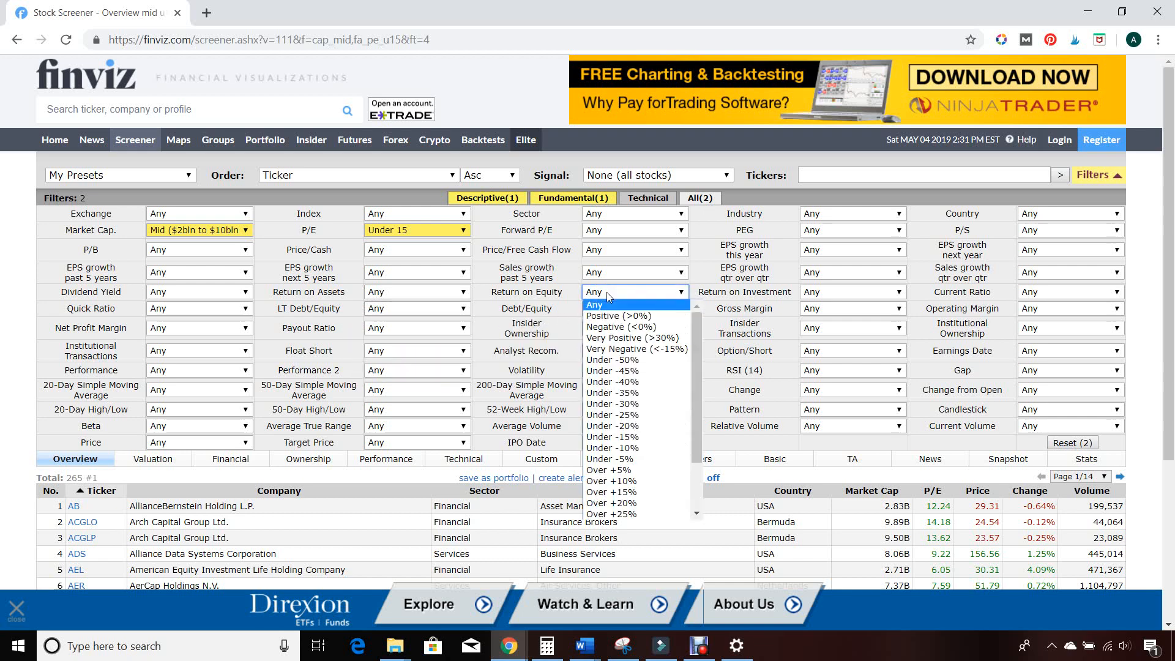
pyautogui.scroll(-2, 635, 437)
pyautogui.click(646, 428)
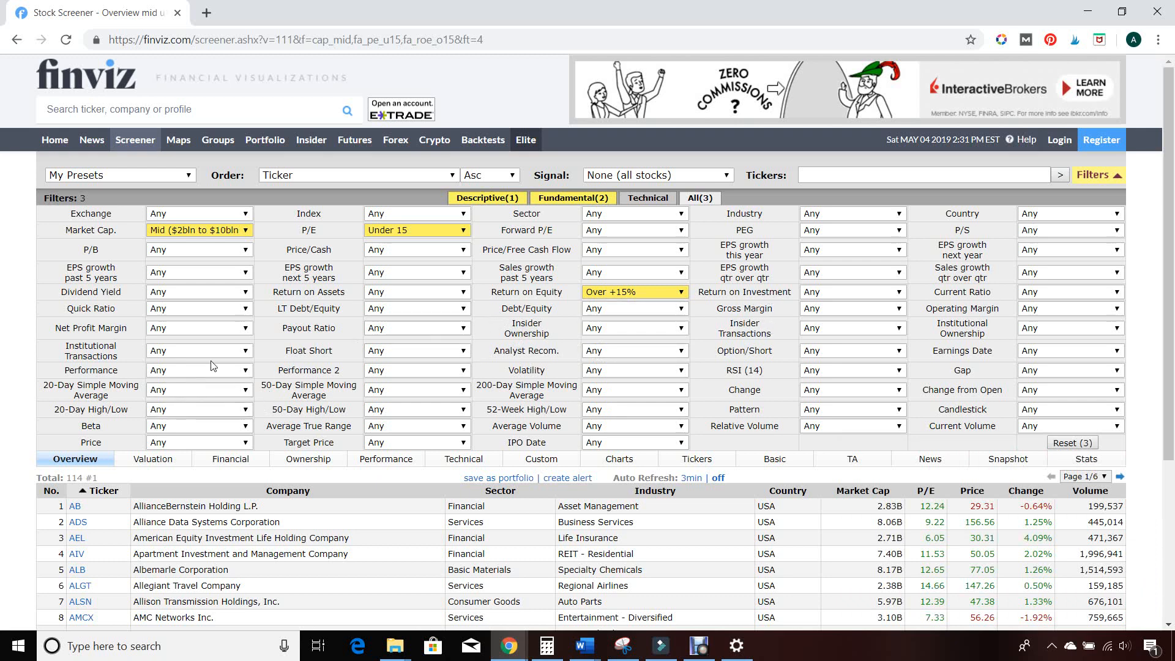
# - Set the Dividend Yield filter to Positive (>0%) and look through the matching companies
pyautogui.click(229, 292)
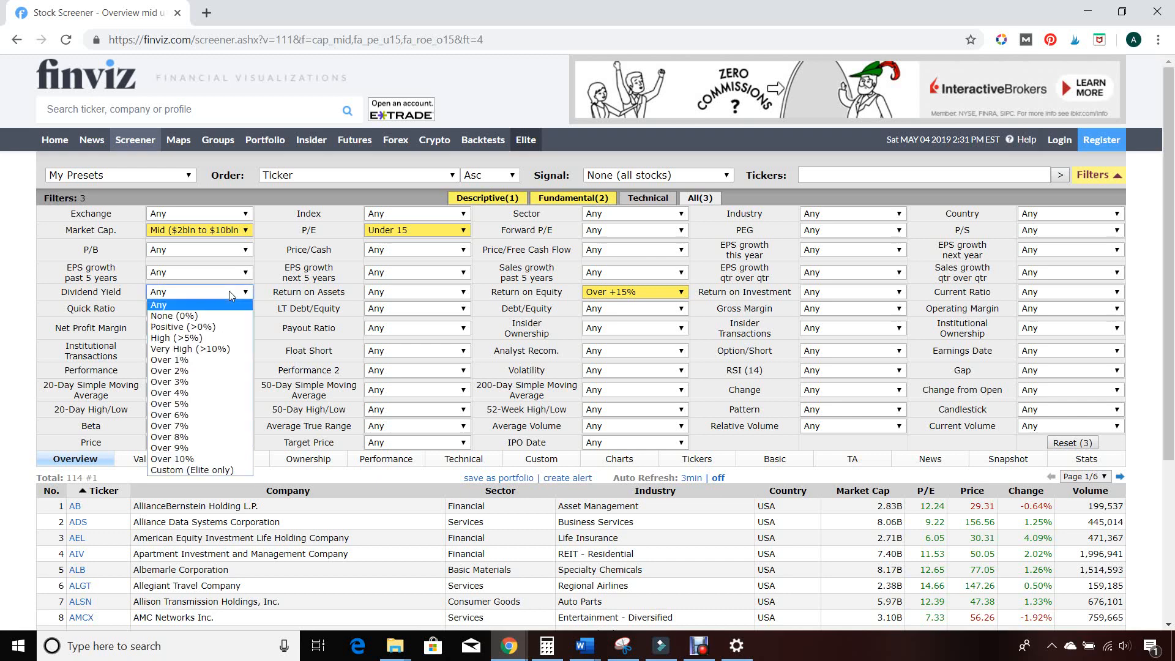
pyautogui.click(220, 332)
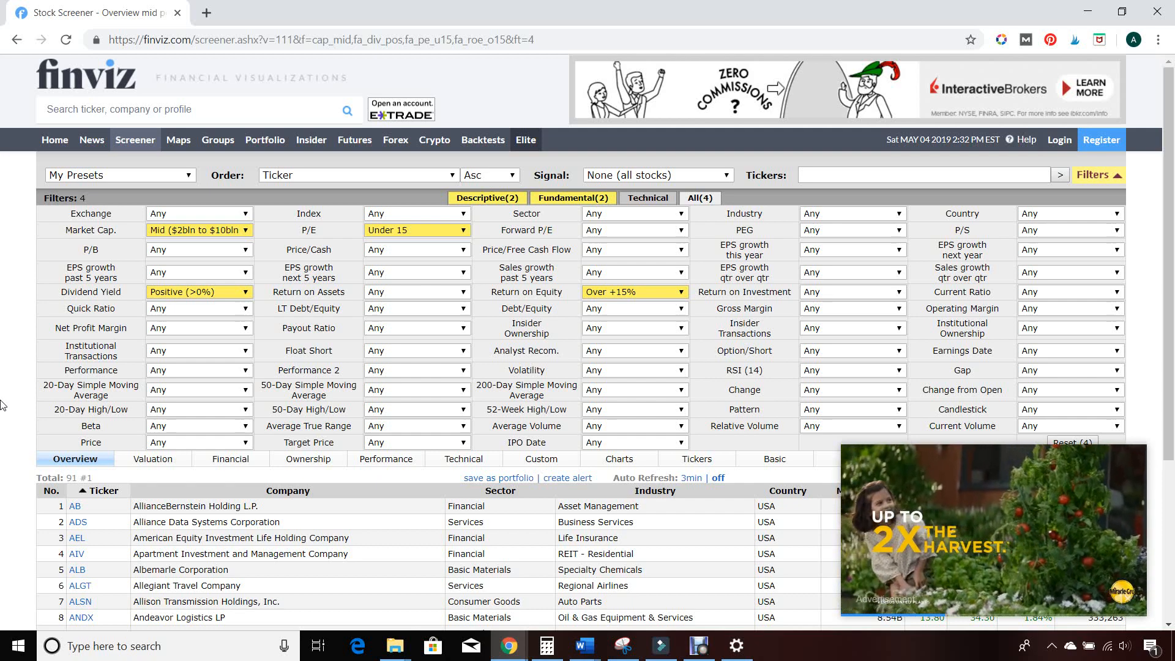
pyautogui.scroll(-1, 24, 401)
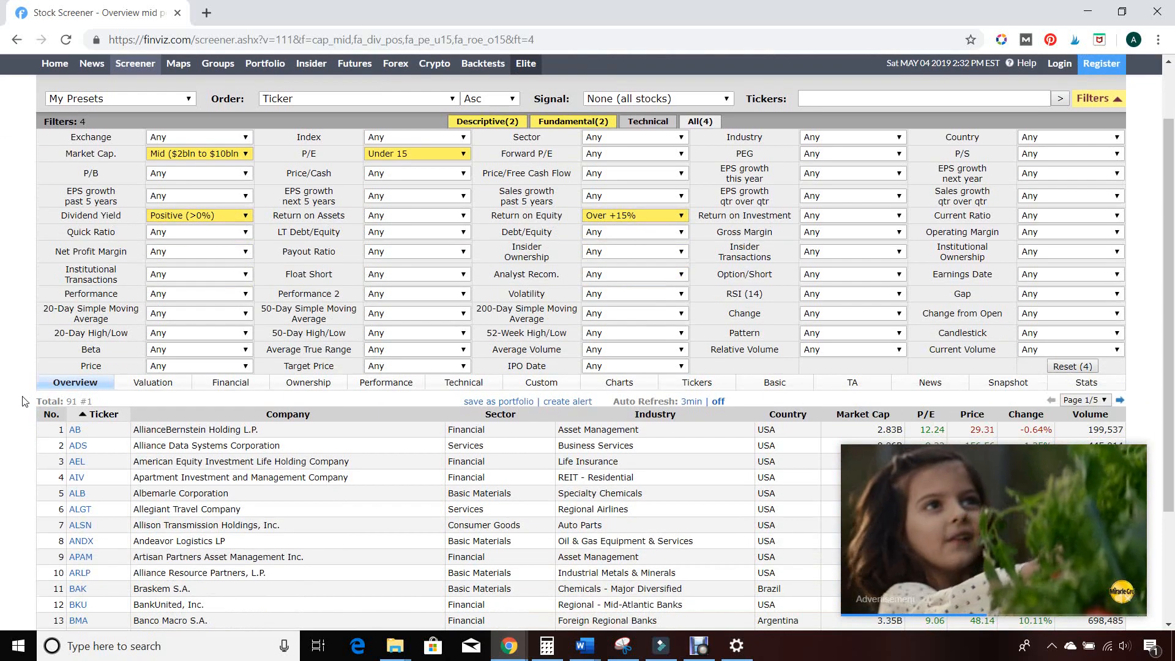
pyautogui.scroll(-2, 62, 429)
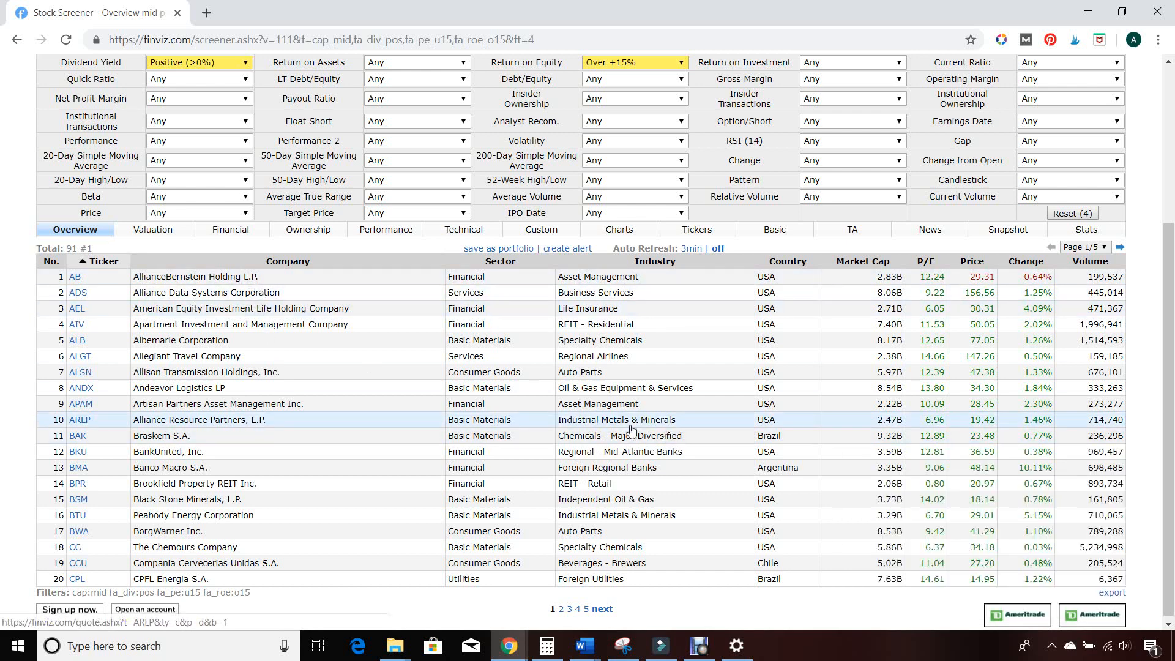
pyautogui.scroll(4, 537, 400)
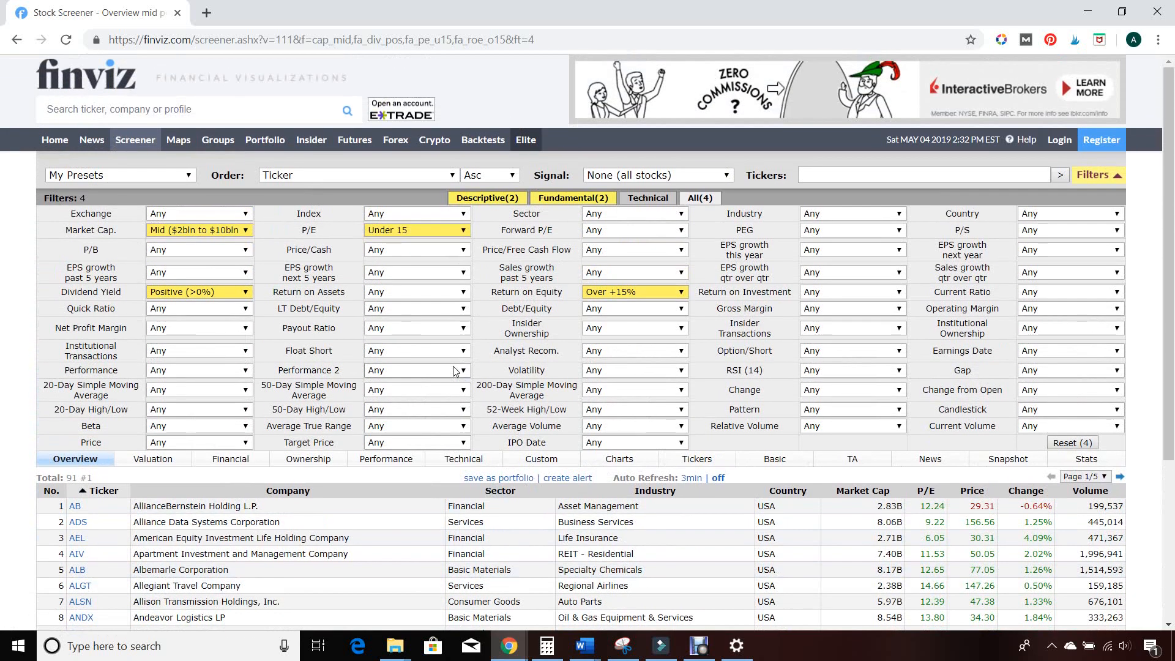